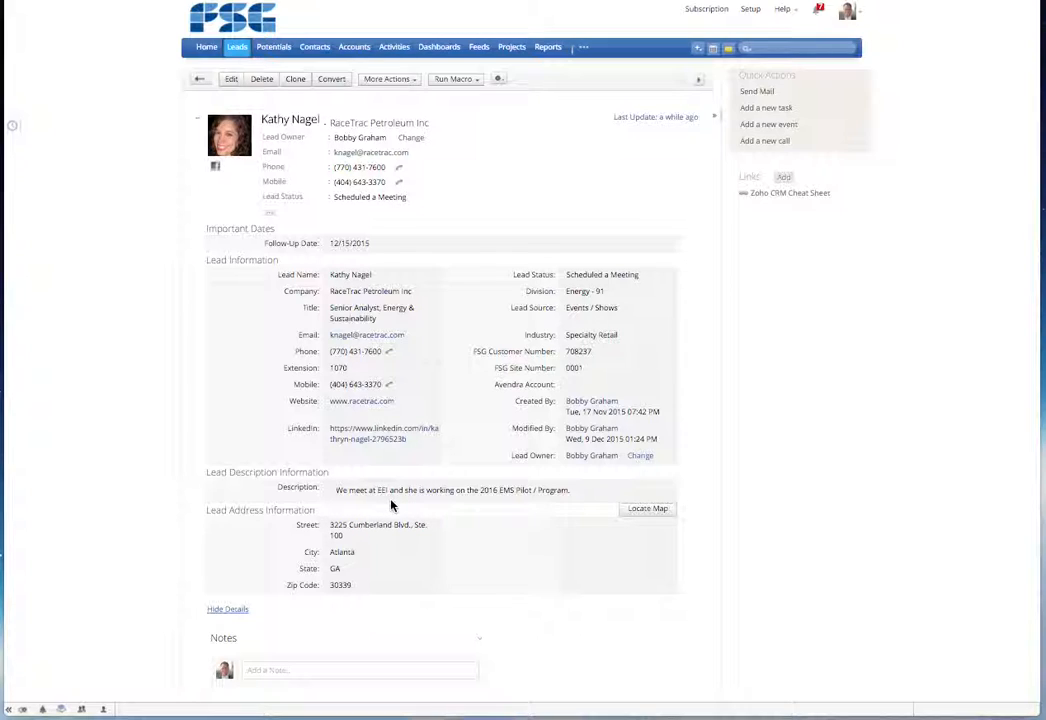
Start converting the open RaceTrac Petroleum Inc lead and choose to create a new potential for the account.
click(331, 80)
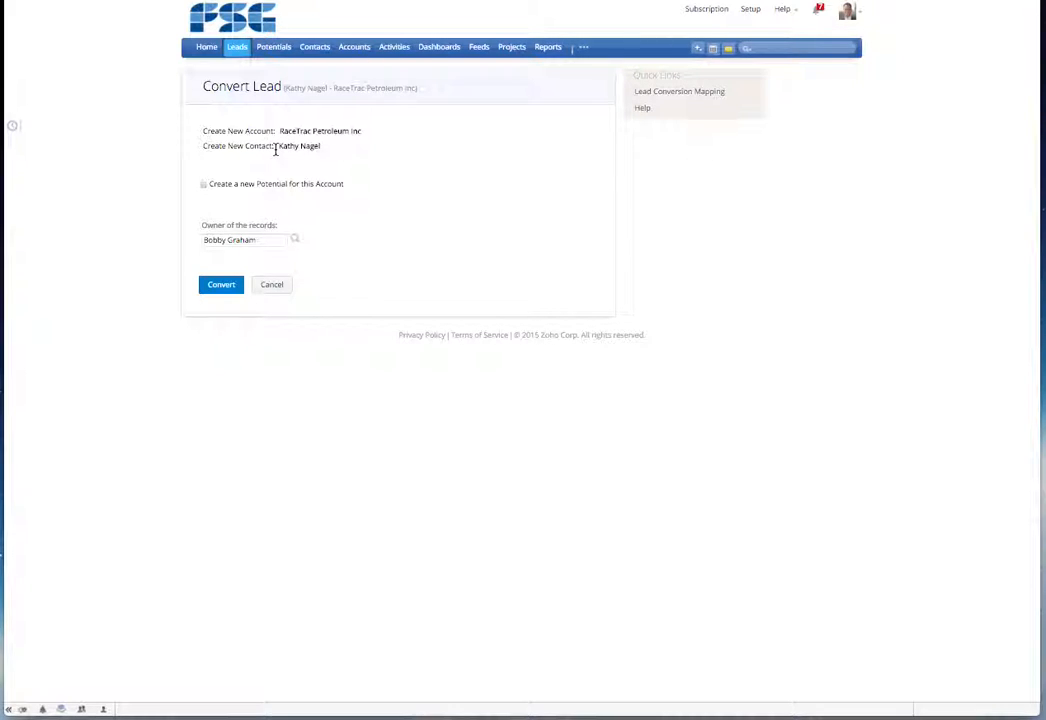
drag(279, 132, 381, 130)
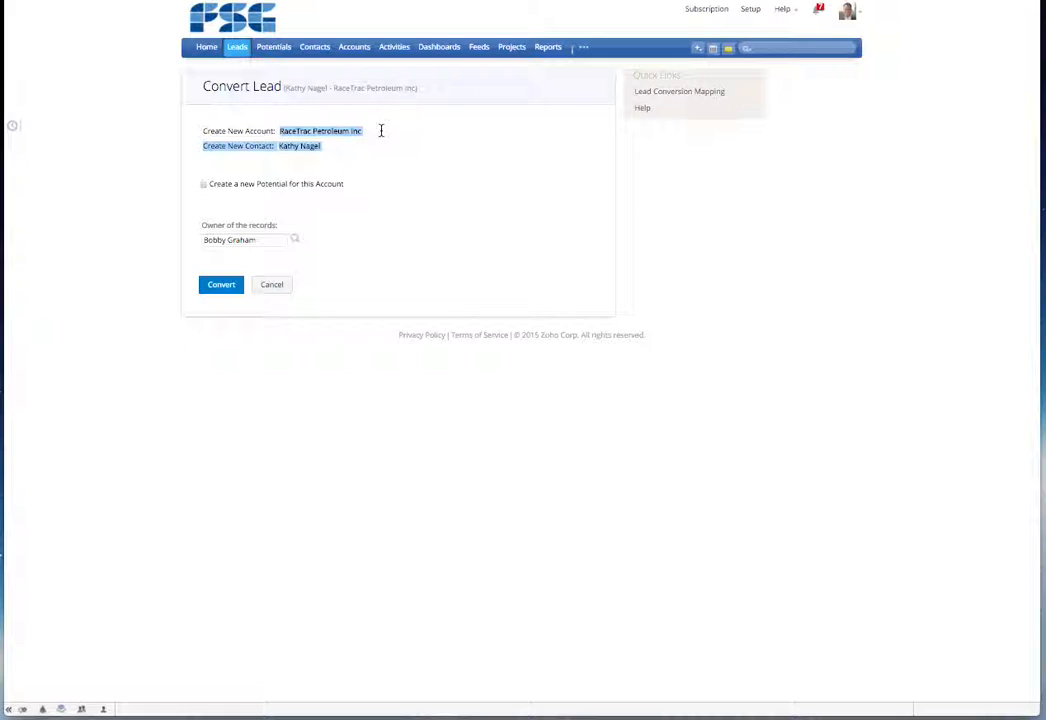
click(388, 143)
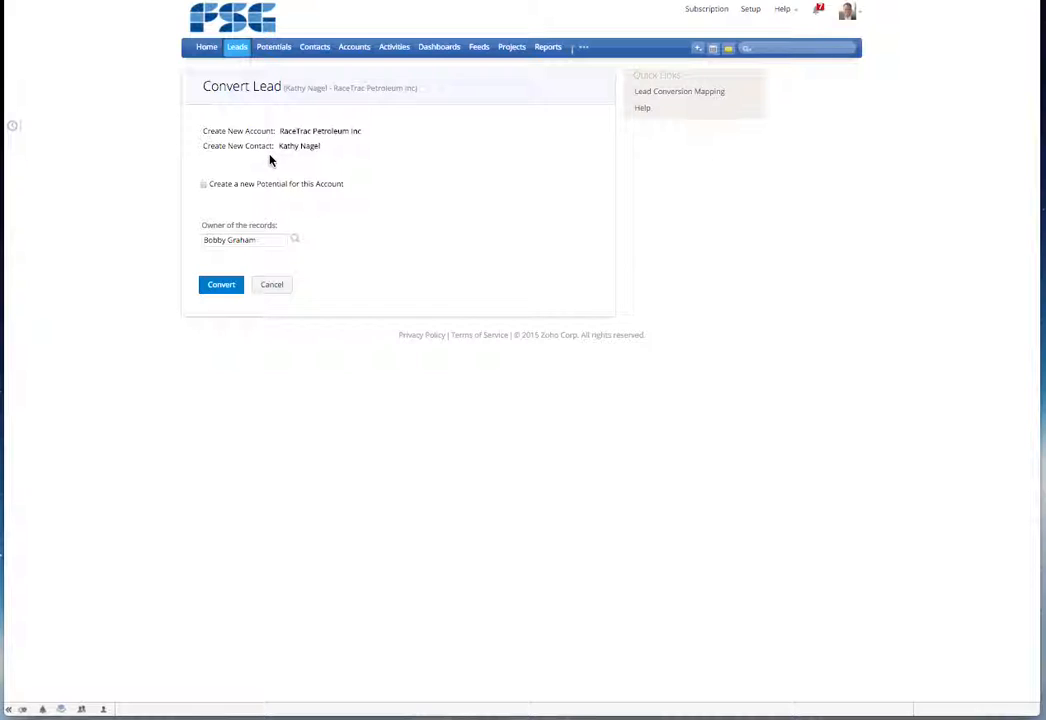
click(204, 185)
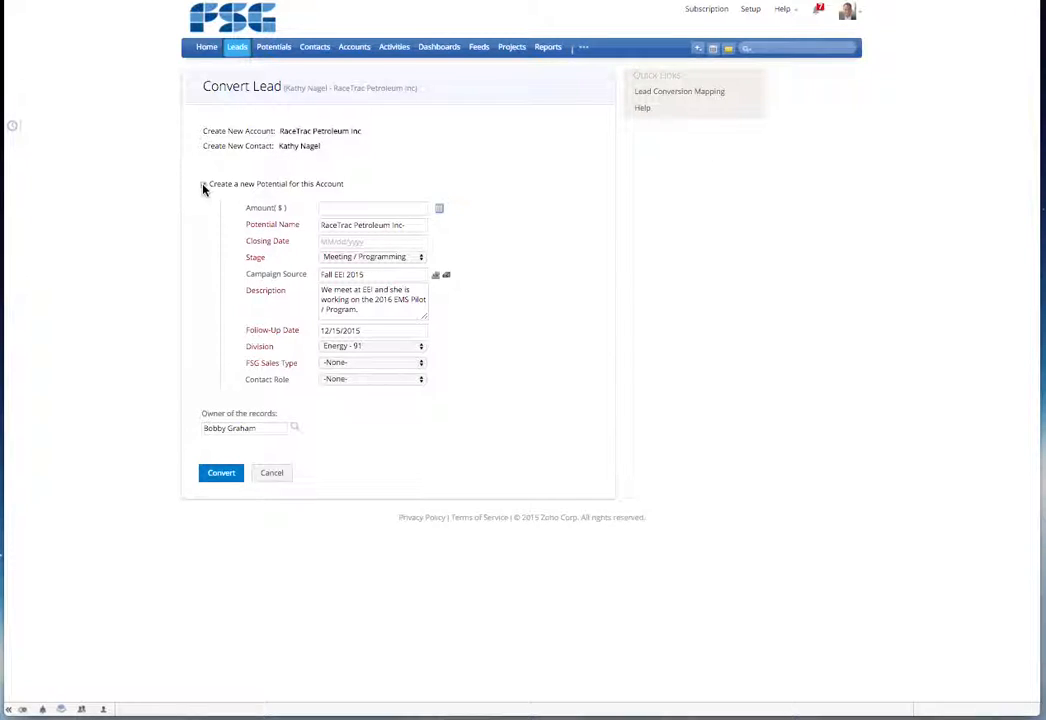
Set the new potential's amount to 0 and its name to "2016 EMS Pilot".
click(360, 212)
text(0)
click(535, 224)
drag(418, 227, 282, 225)
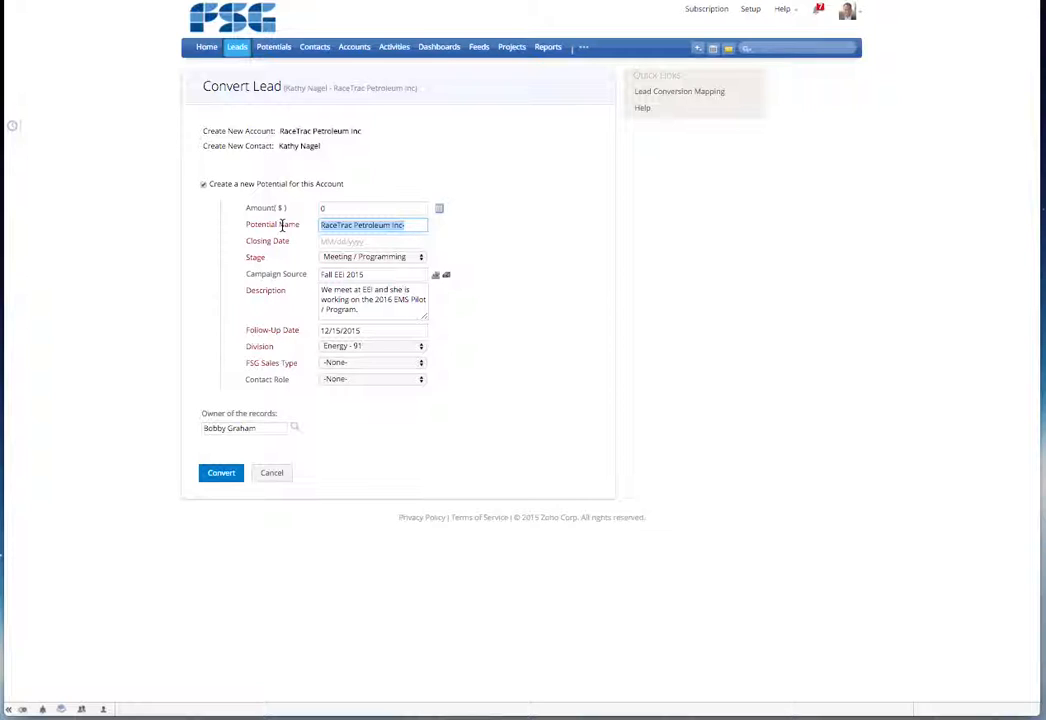
text(2016 )
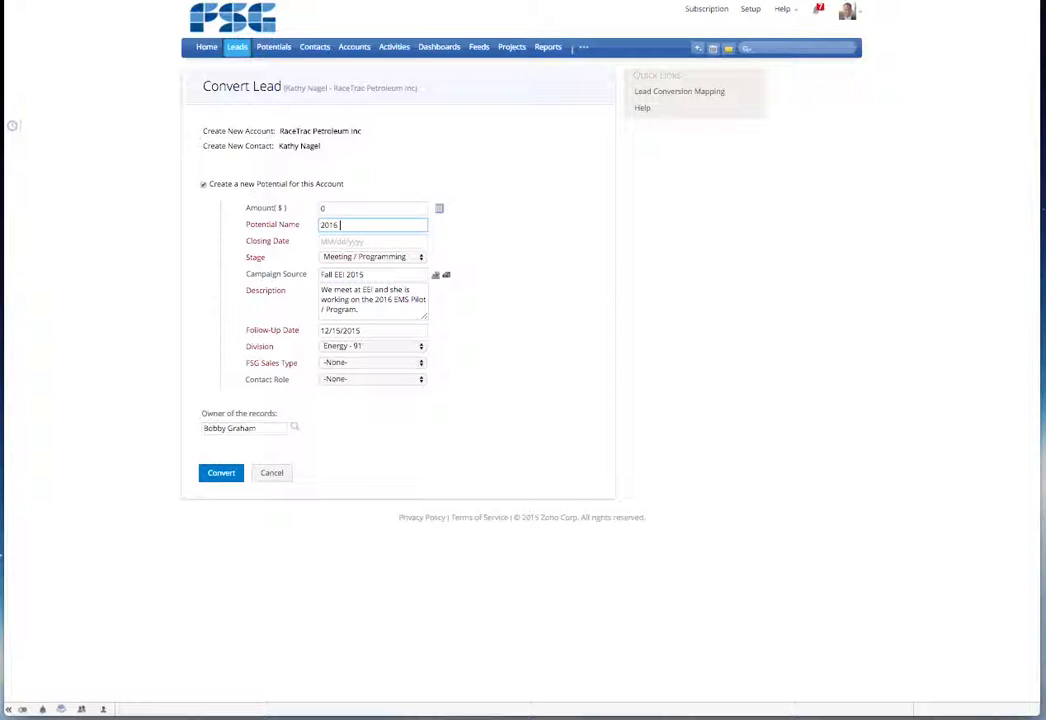
text(EMS Pilot)
key(Tab)
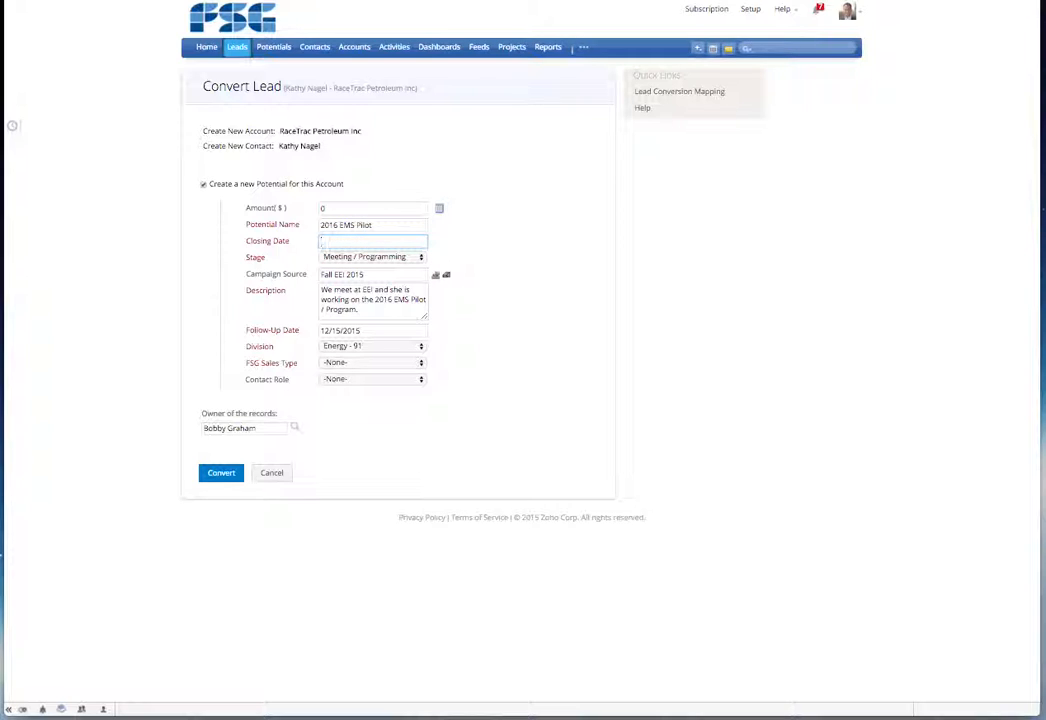
Set the potential's closing date to 03/15/2016.
click(340, 241)
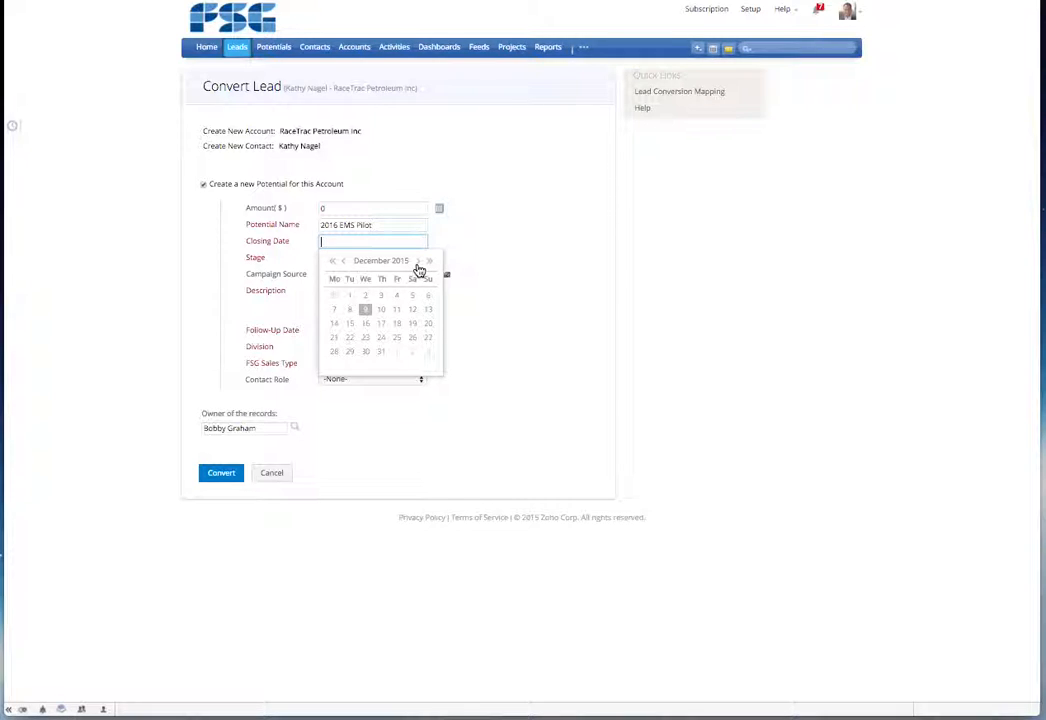
click(418, 264)
click(418, 264)
click(418, 264)
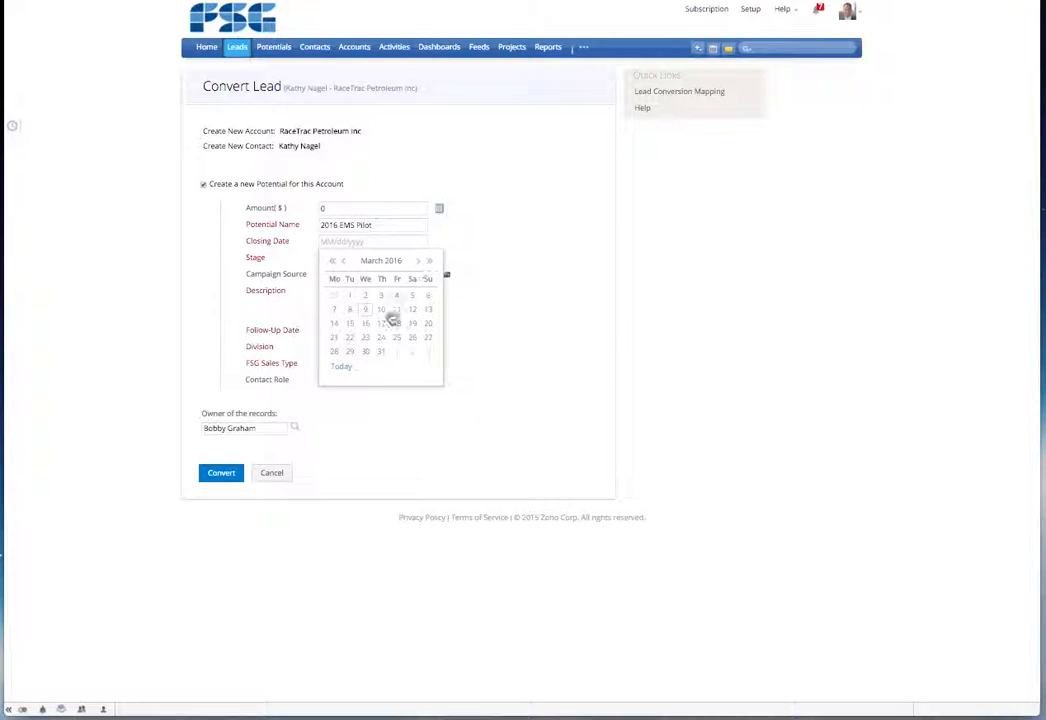
click(349, 325)
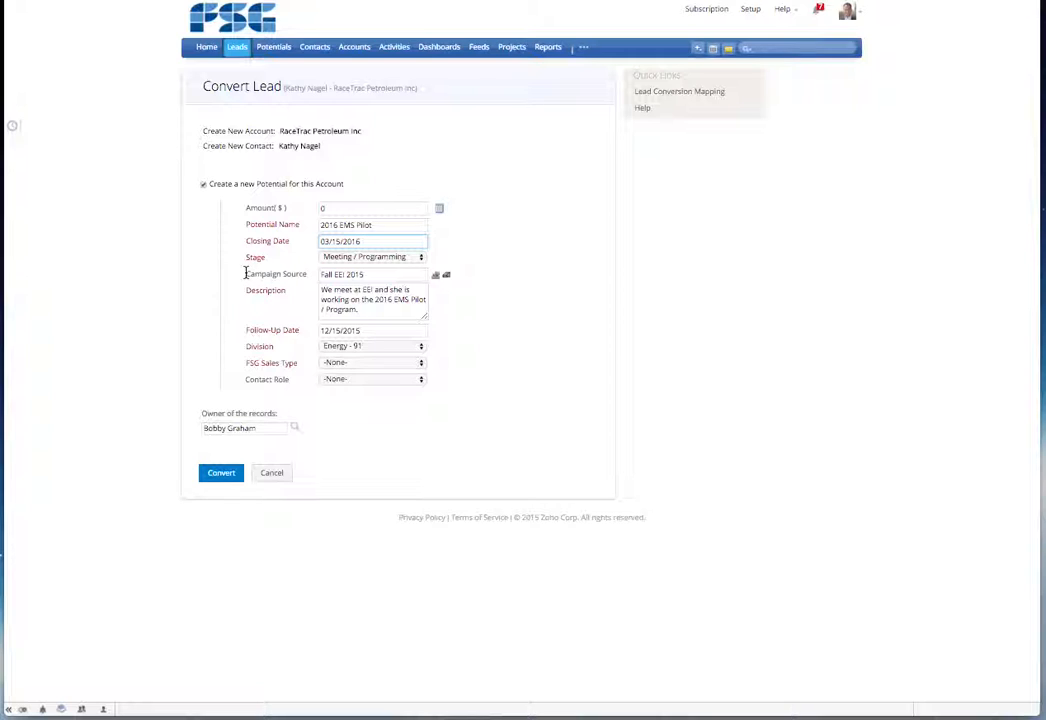
Choose 12/15/2015 as the potential's follow-up date and Energy - 91 as its division.
drag(245, 273, 464, 281)
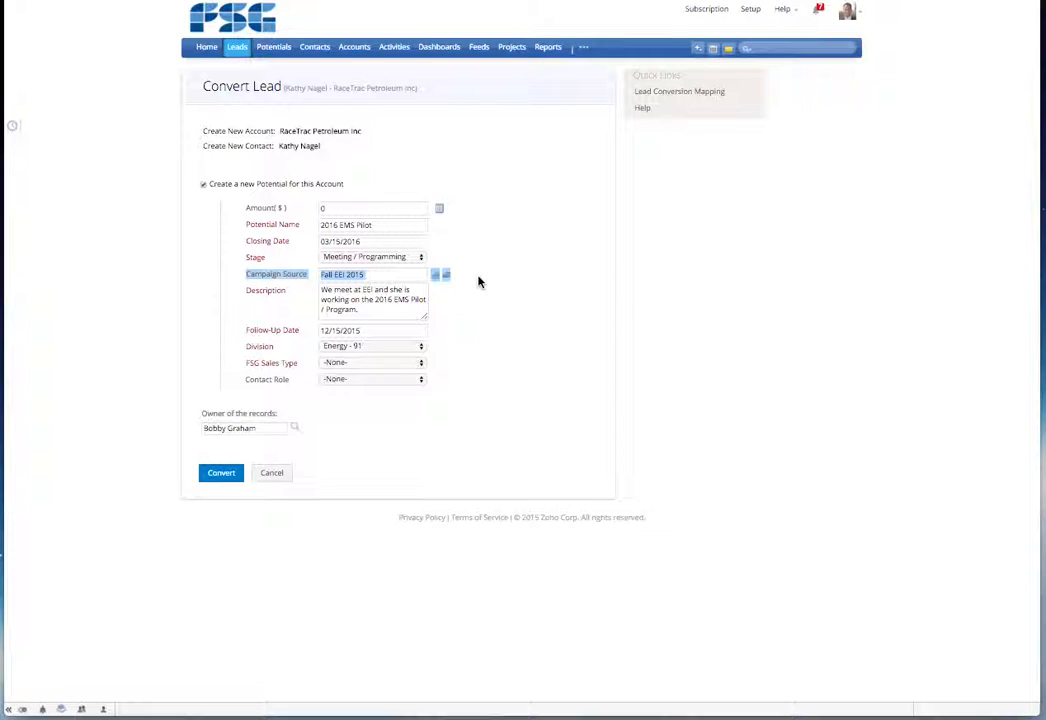
click(381, 306)
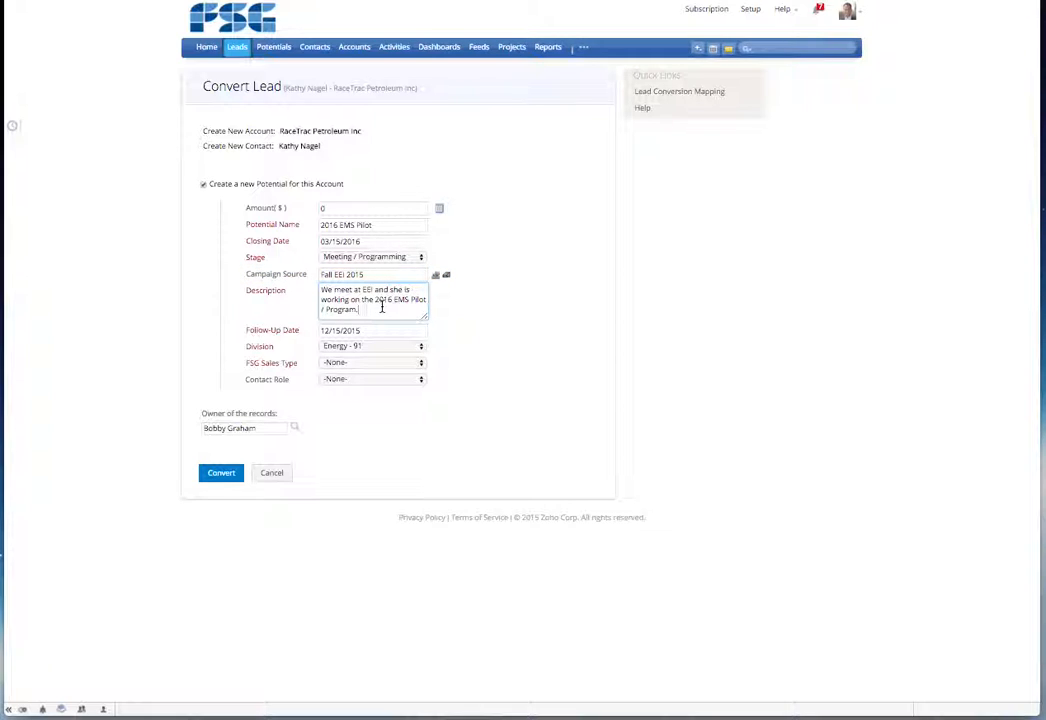
text(.)
key(Tab)
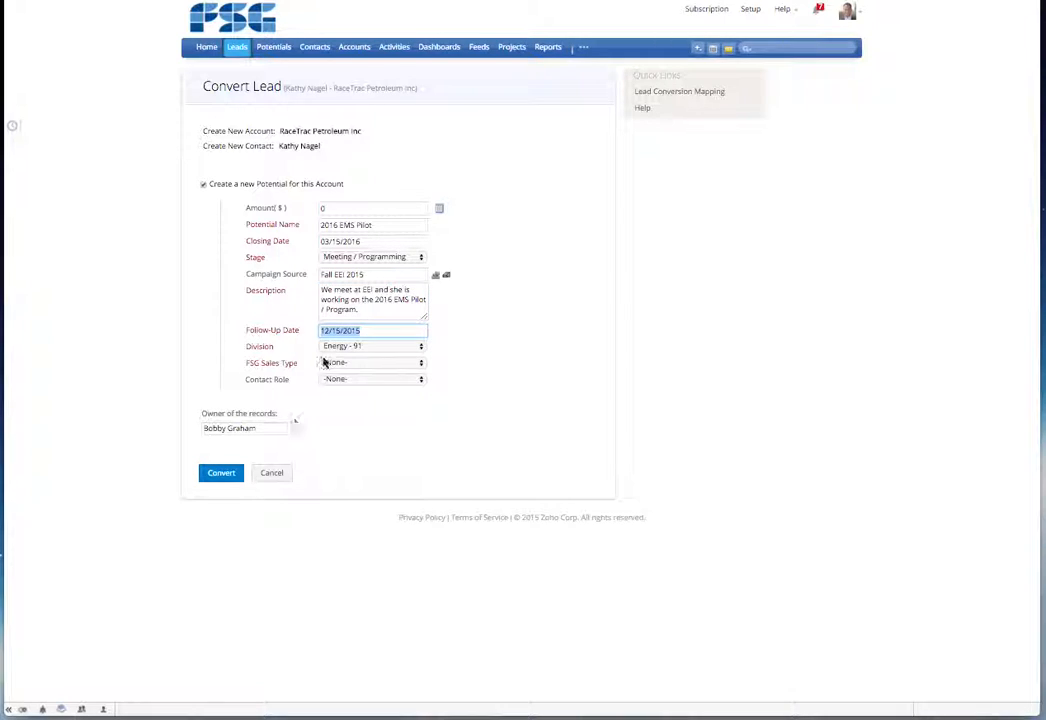
click(365, 331)
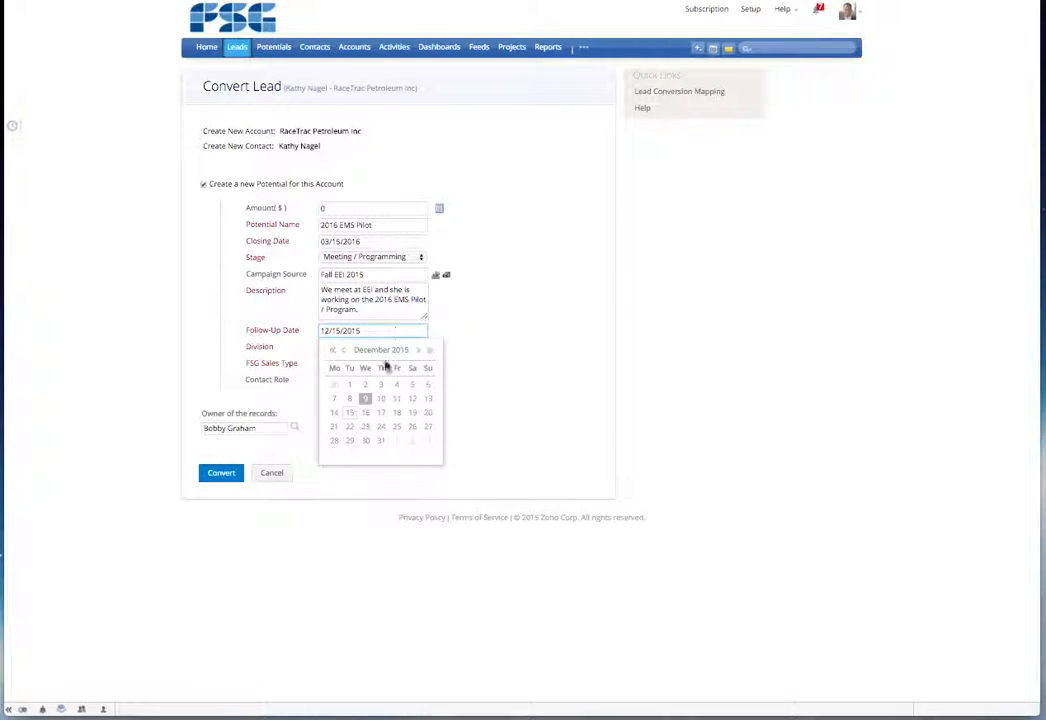
click(351, 415)
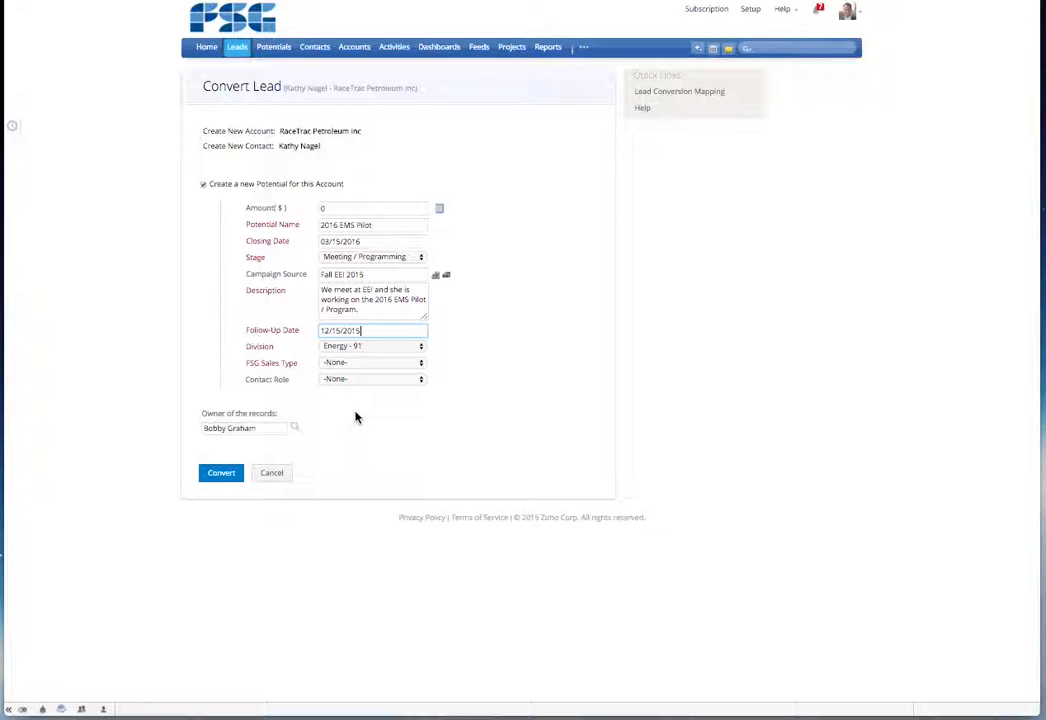
click(389, 353)
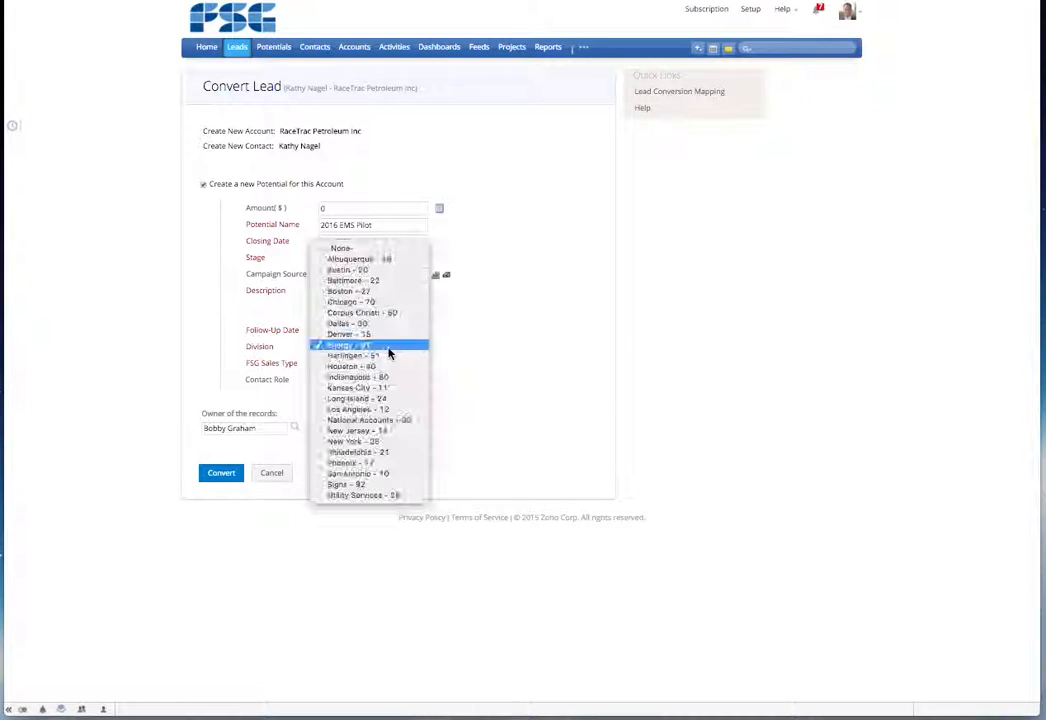
click(389, 353)
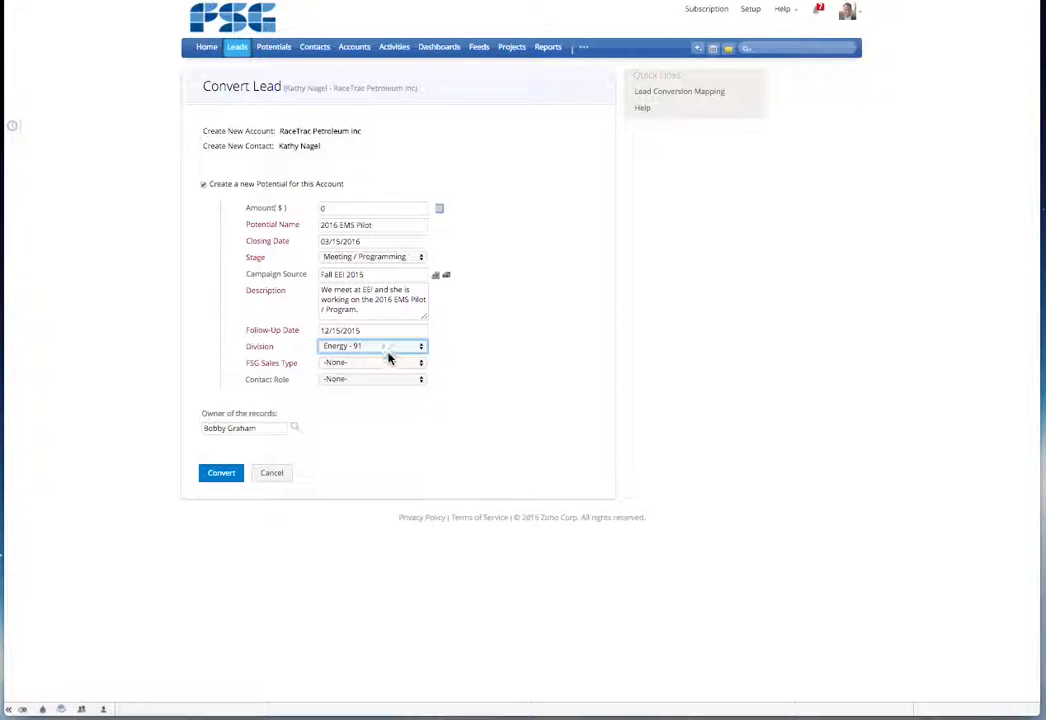
Set the FSG sales type to Energy-EEM and the contact role to Decision Maker.
click(389, 363)
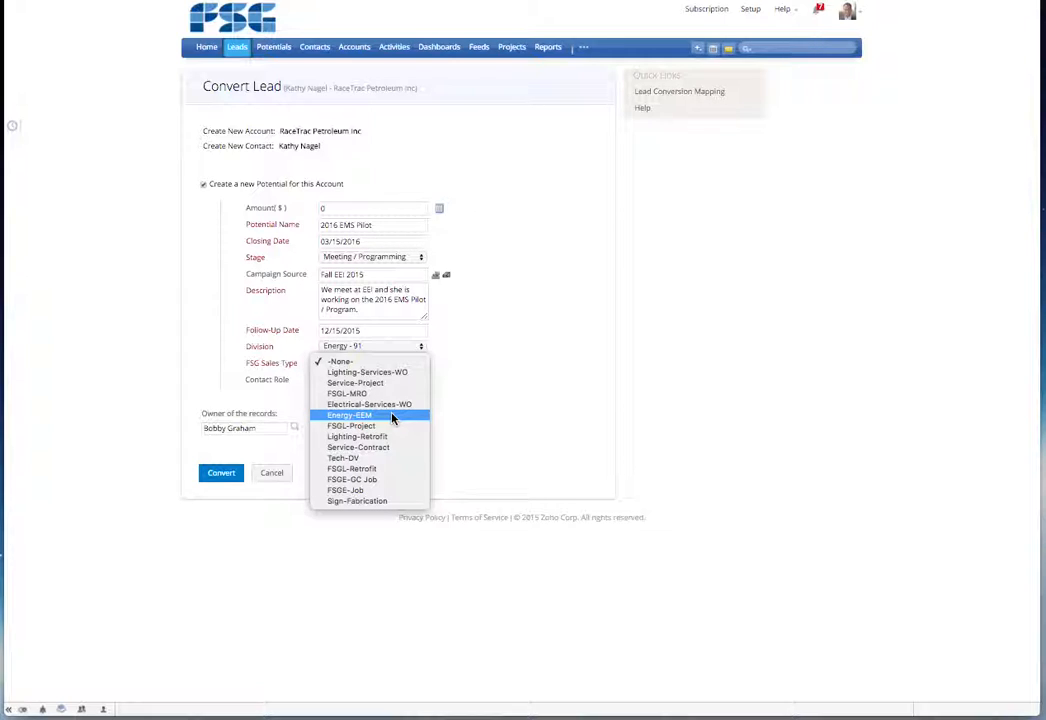
click(391, 418)
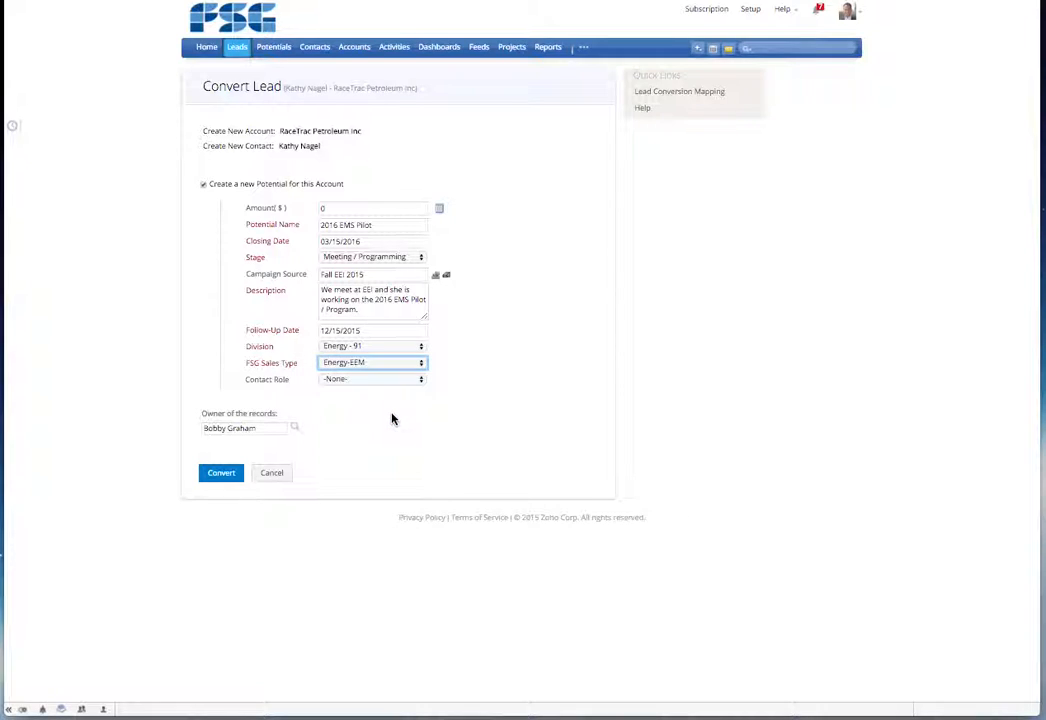
click(404, 379)
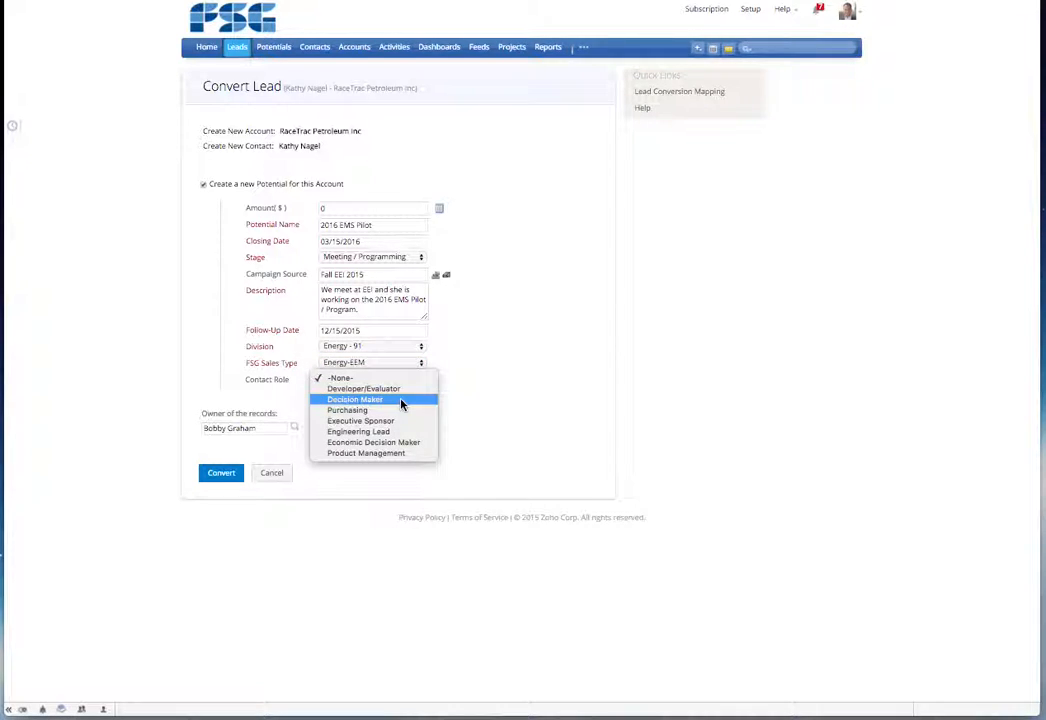
click(401, 401)
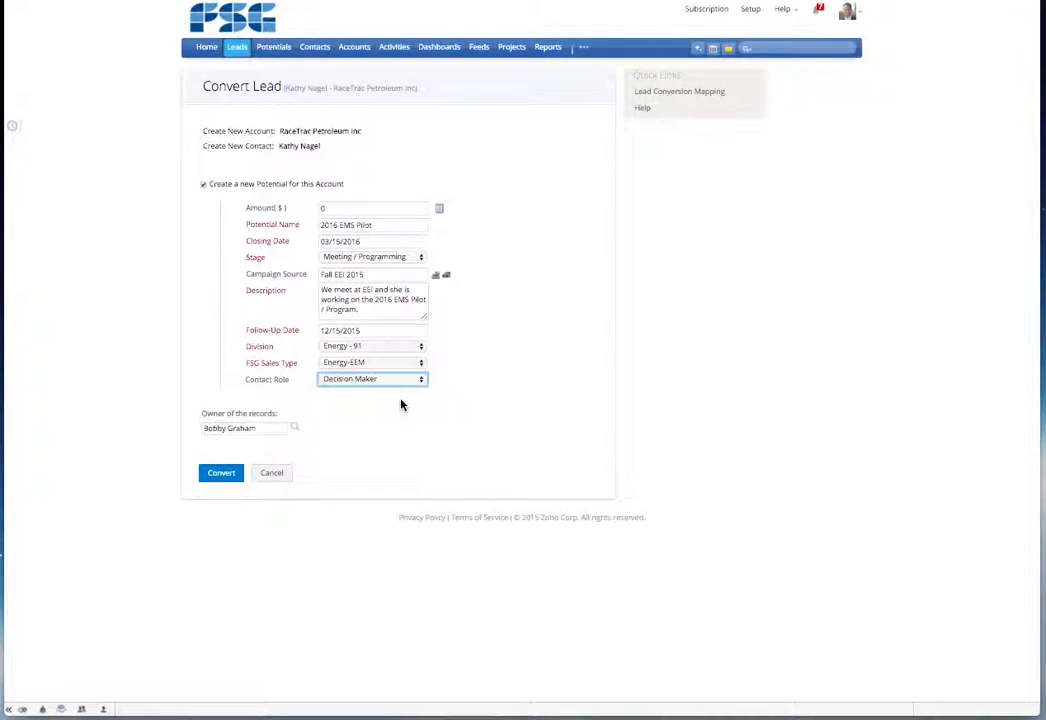
Take a partial screenshot of the conversion form and convert the lead into an account, contact and potential.
click(222, 475)
key(super+shift+4)
drag(523, 460, 507, 507)
click(221, 472)
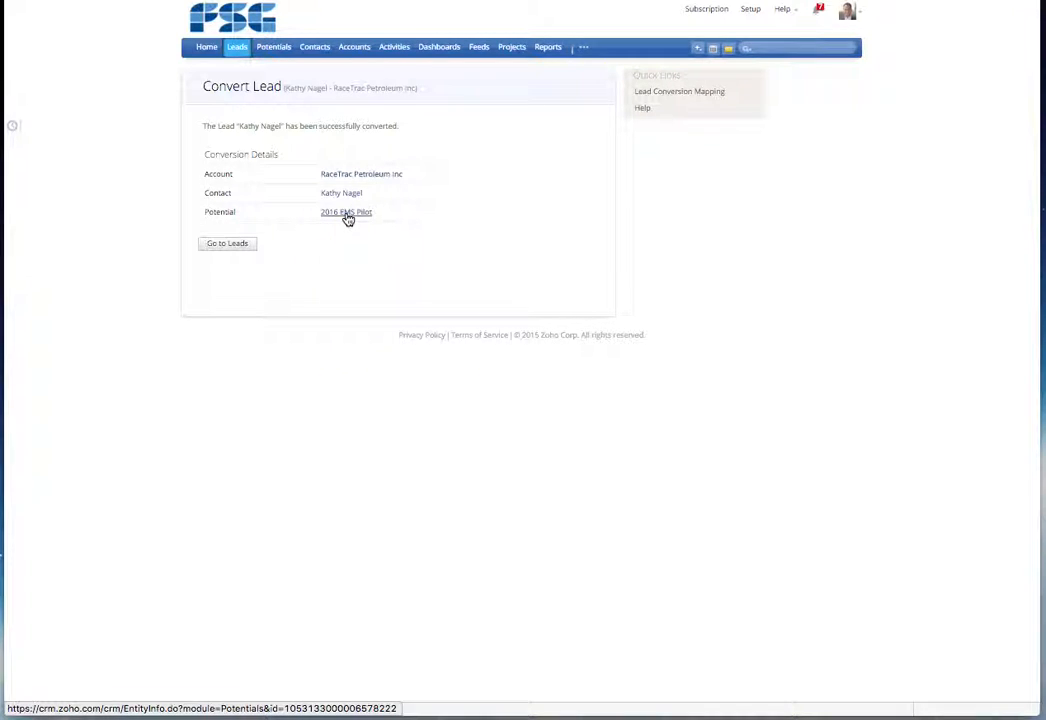
Open the list of active potentials and clear its sorting by account name.
click(286, 55)
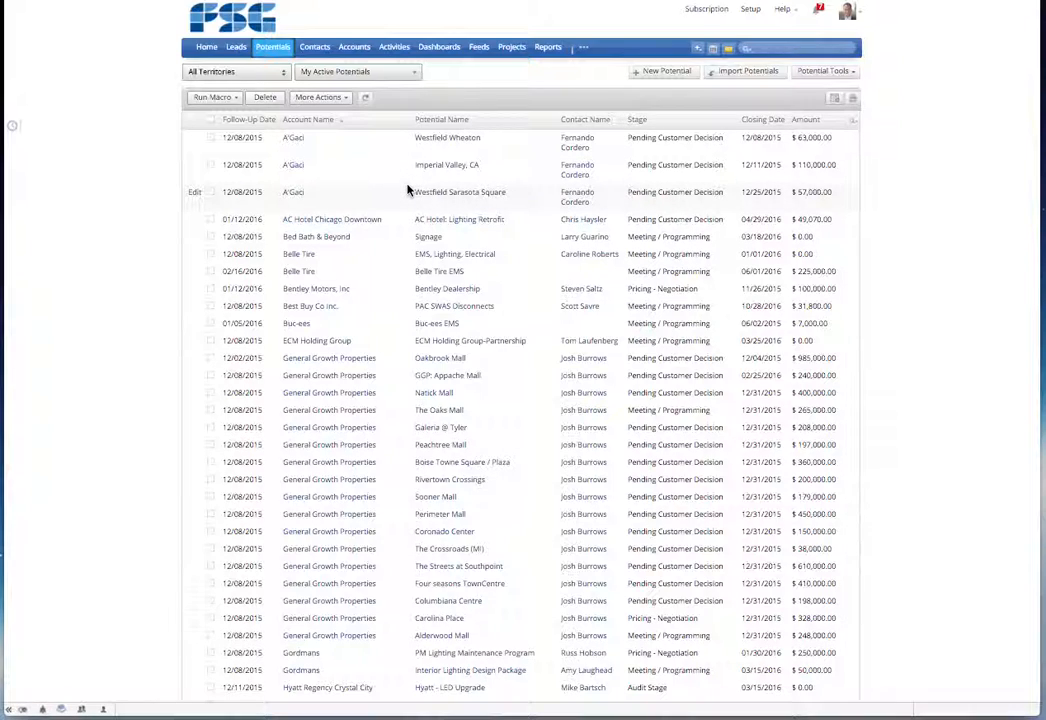
click(306, 121)
click(306, 121)
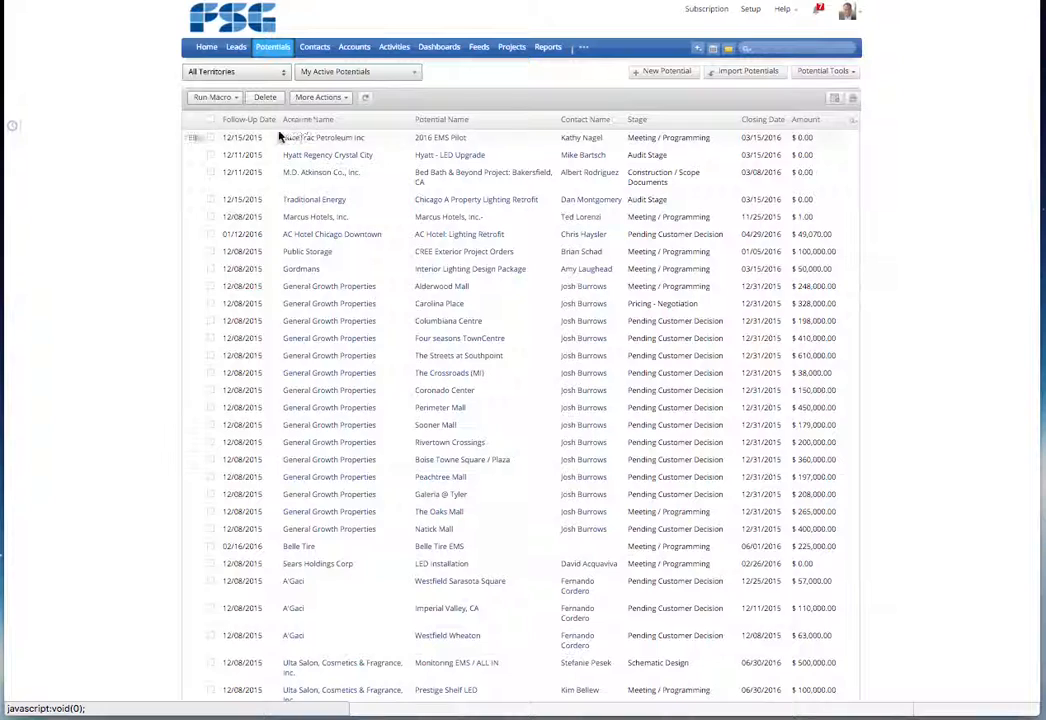
click(397, 74)
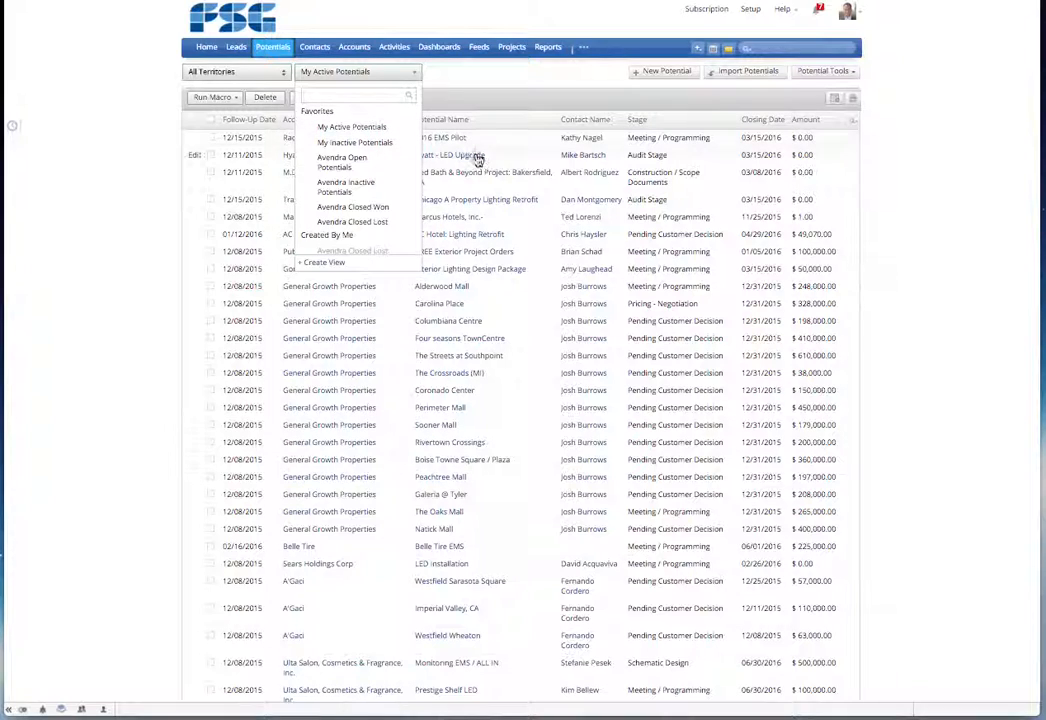
click(420, 72)
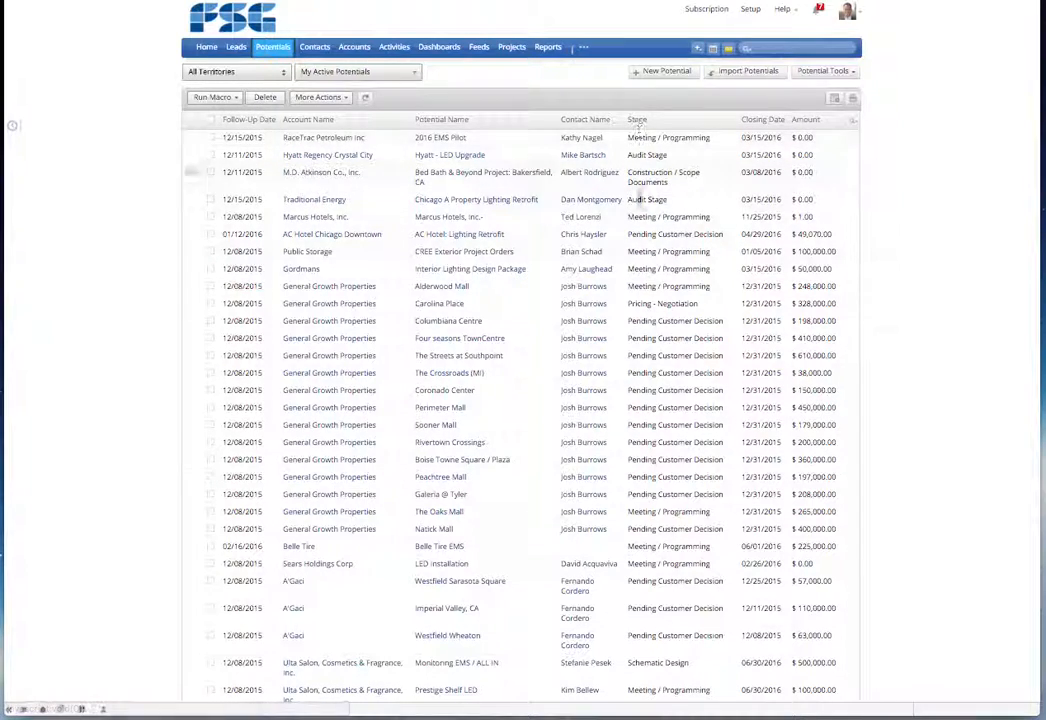
Look through the active potentials and search the page for "race".
scroll(397, 261, down, 4)
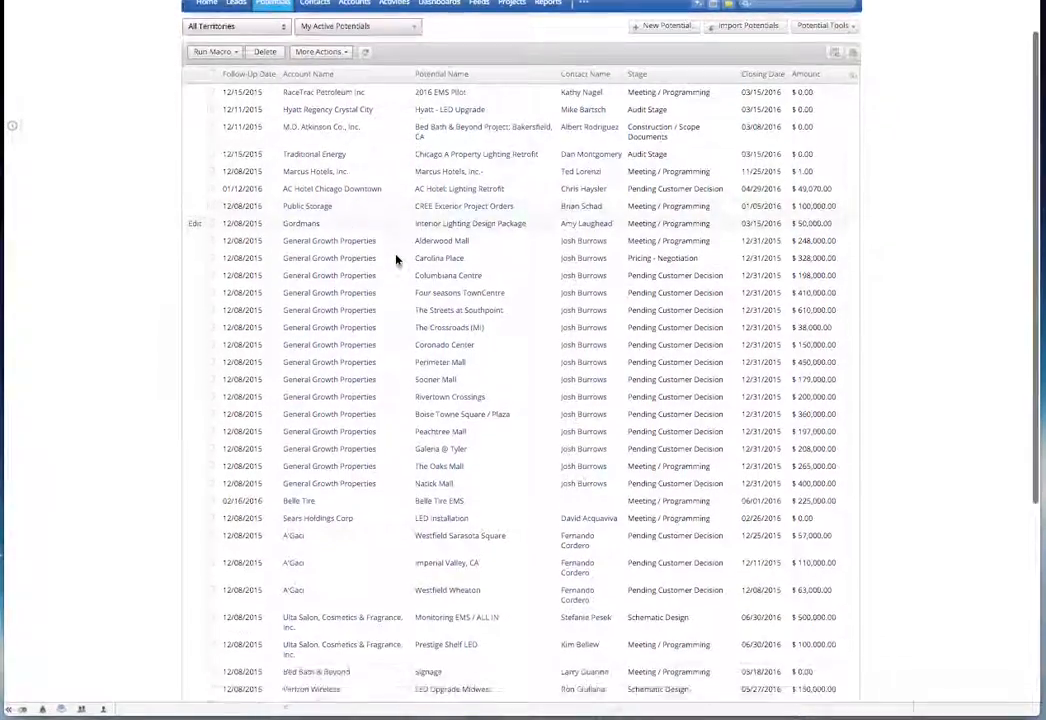
scroll(397, 261, down, 2)
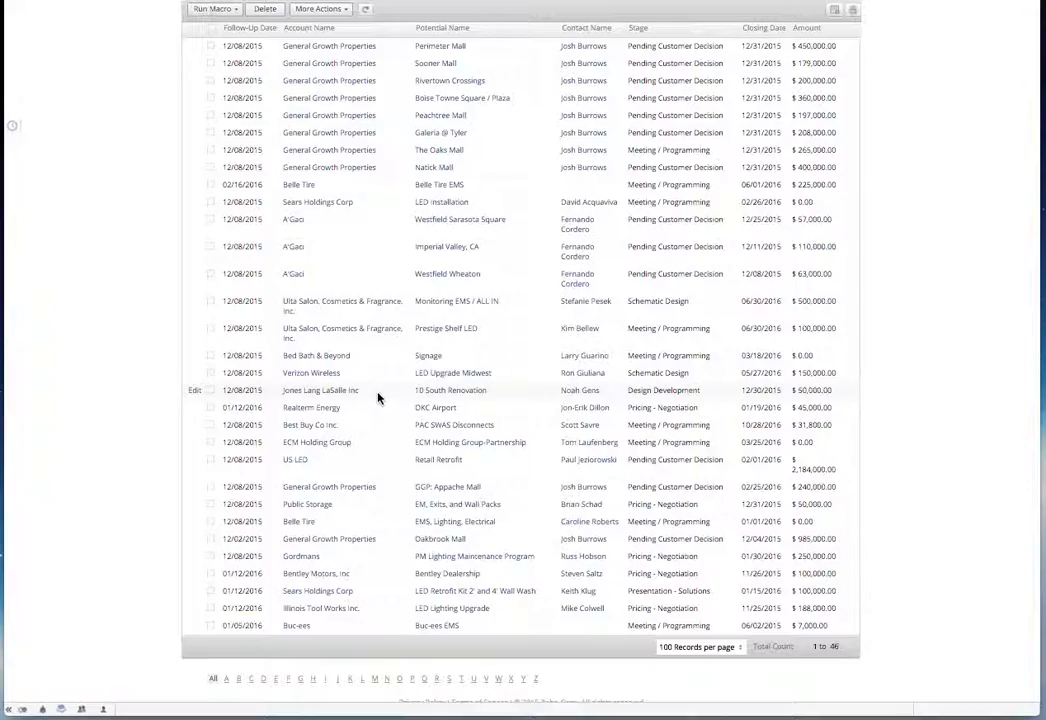
scroll(377, 400, up, 5)
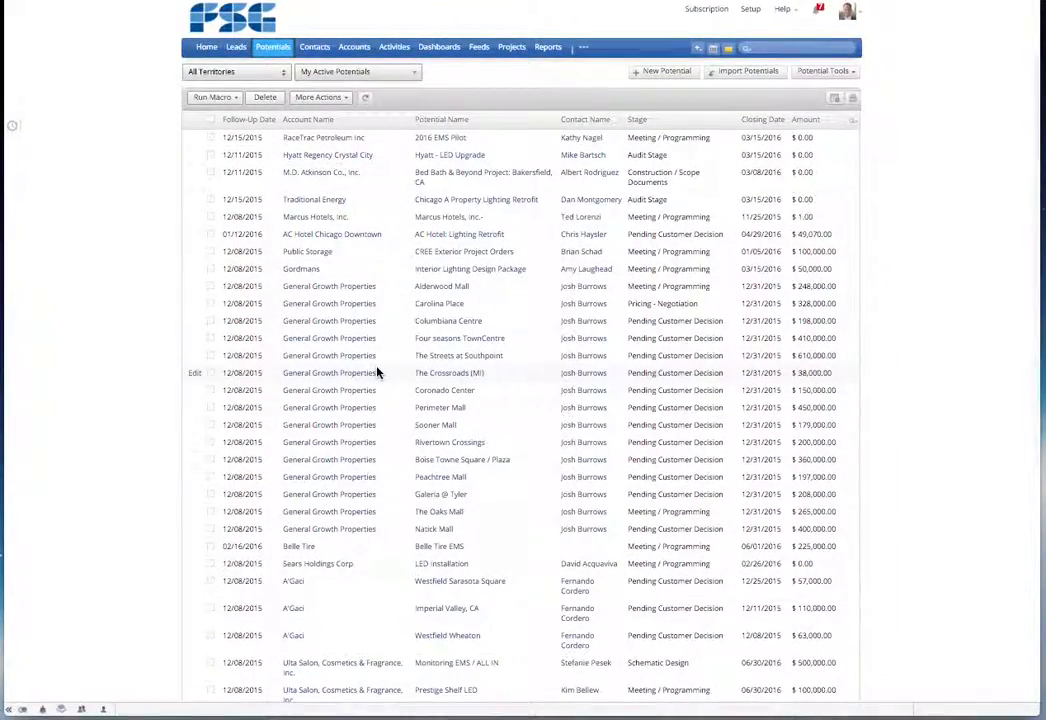
scroll(377, 372, down, 1)
scroll(377, 372, down, 4)
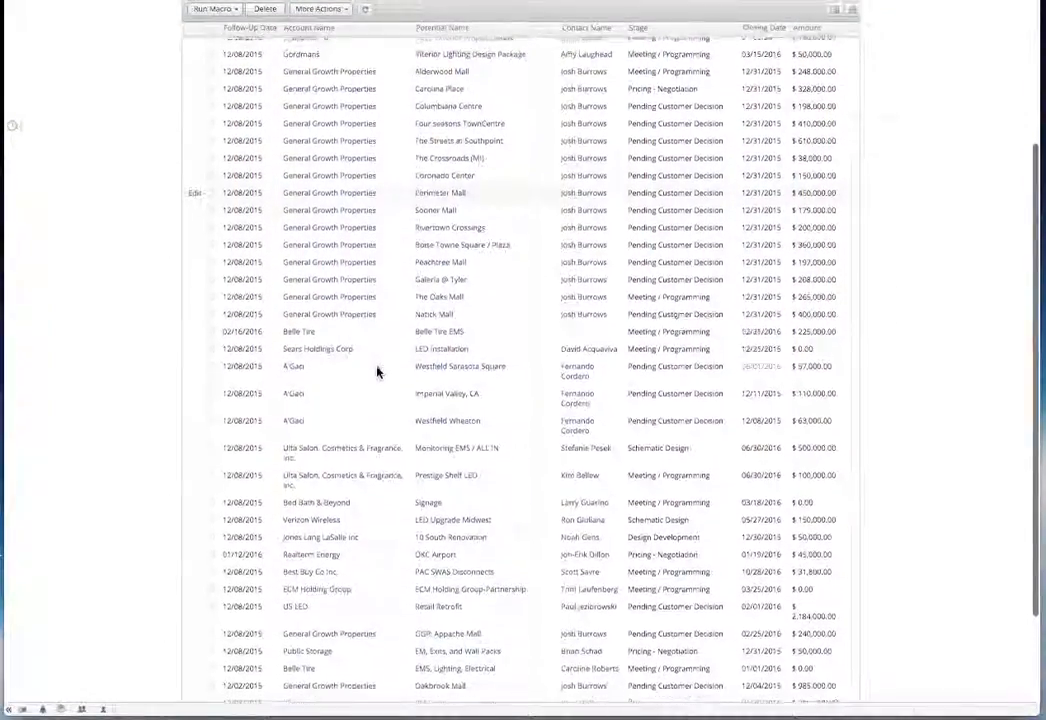
key(ctrl+f)
text(race)
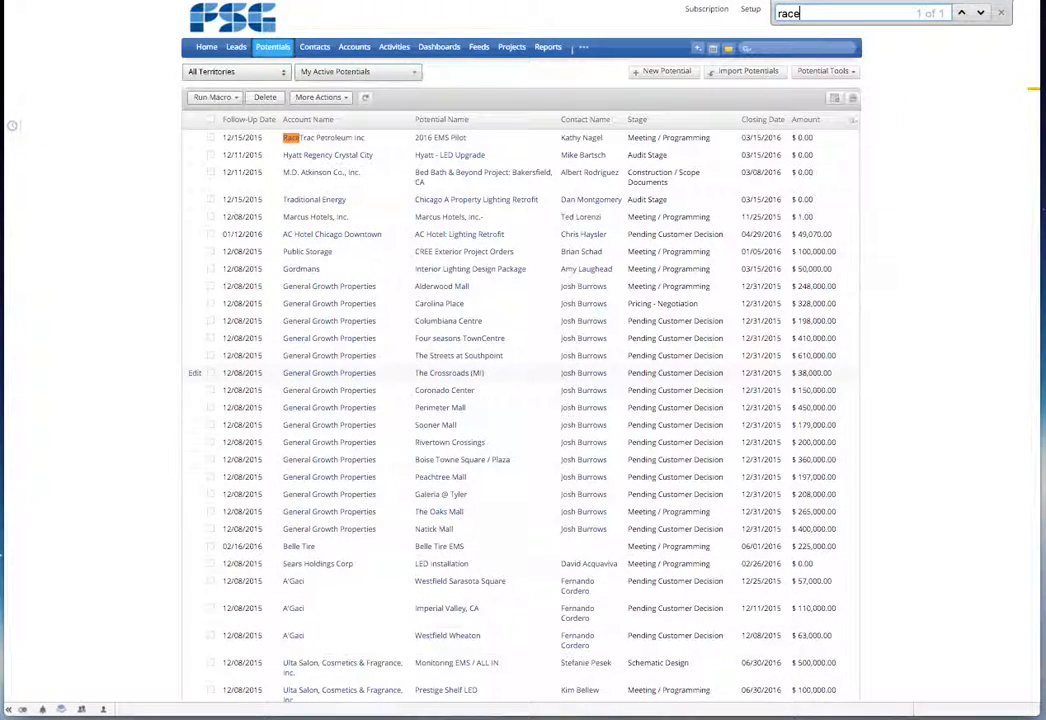
Open the 2016 EMS Pilot potential of RaceTrac Petroleum Inc and review its details.
click(337, 150)
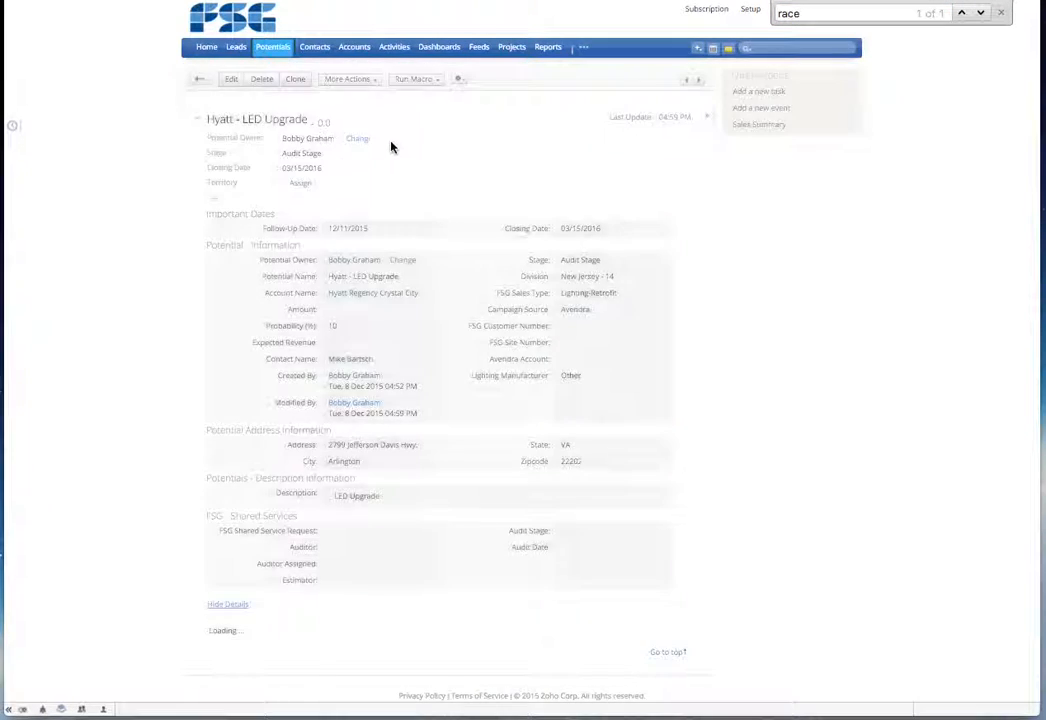
click(200, 82)
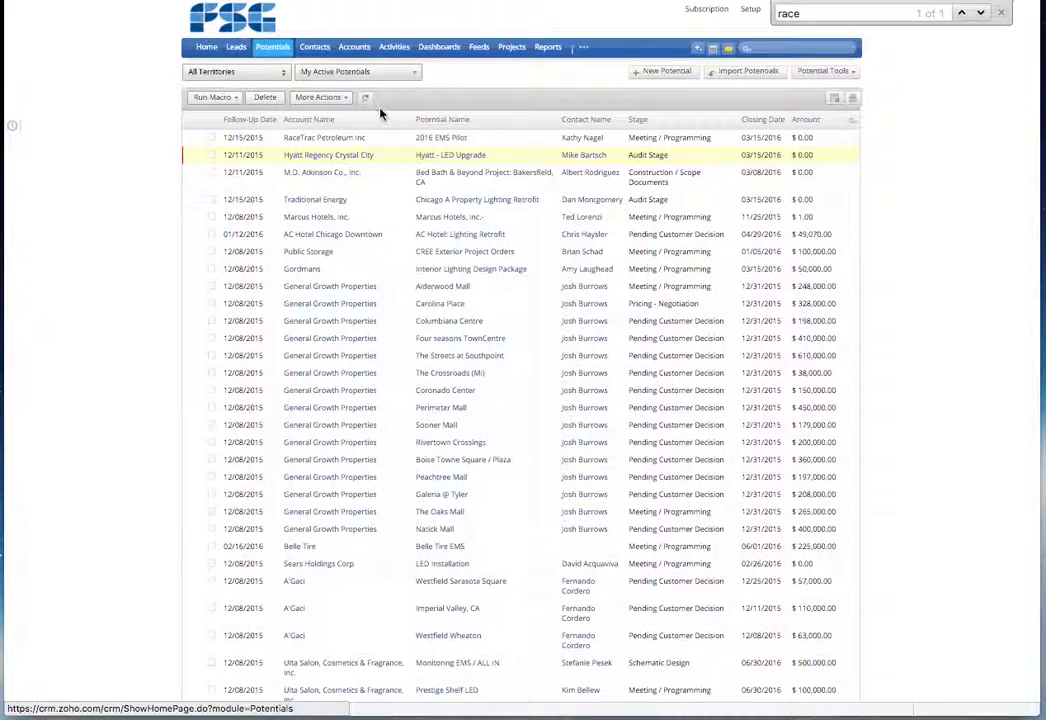
click(392, 137)
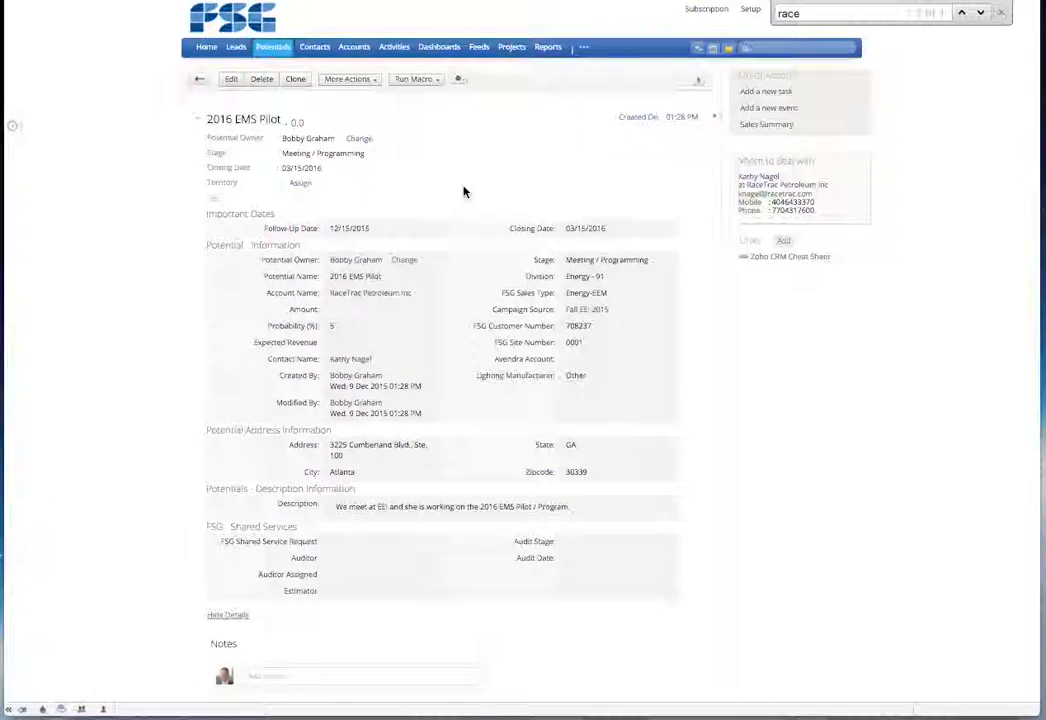
scroll(466, 192, down, 1)
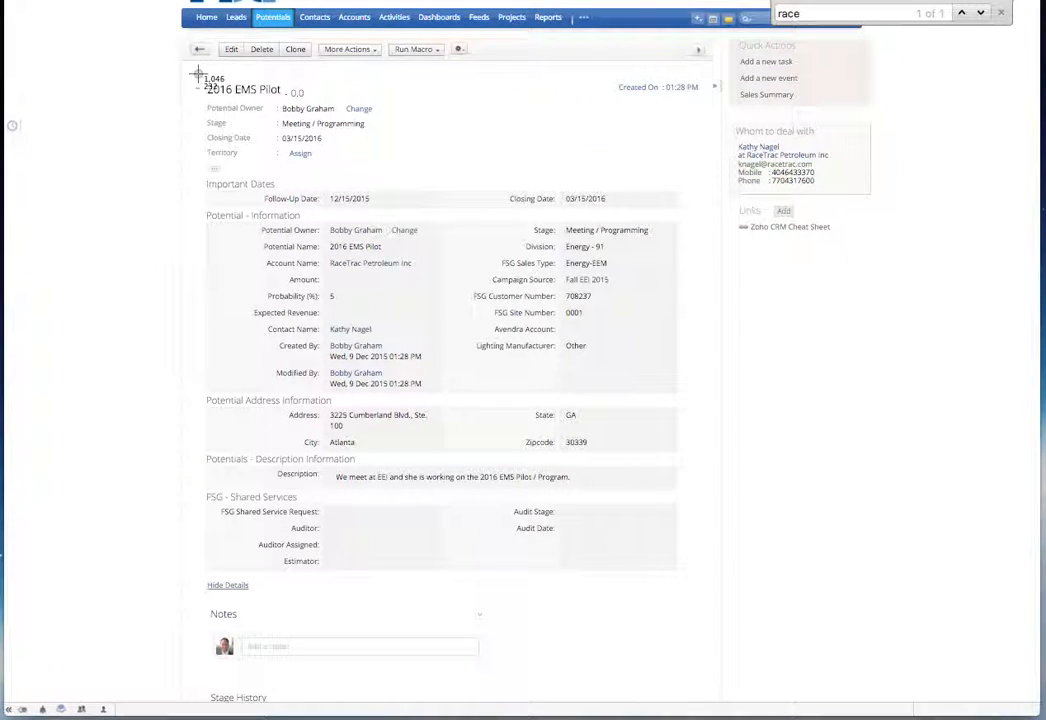
Capture a partial screenshot of the 2016 EMS Pilot potential's details and open the potential for editing.
drag(180, 68, 707, 580)
click(232, 49)
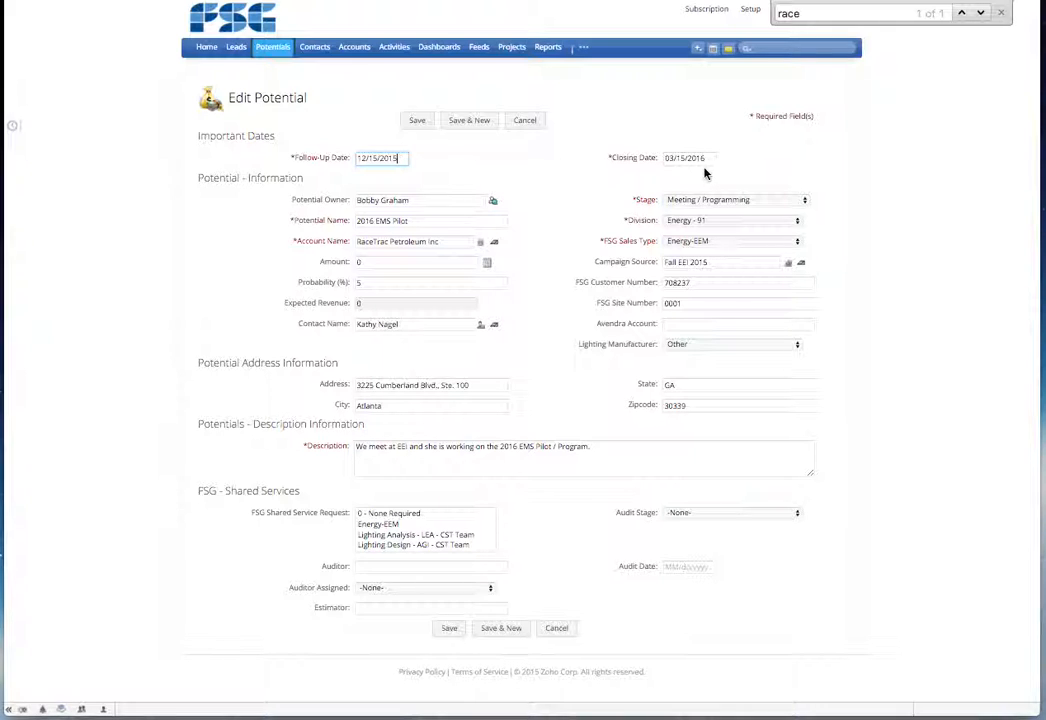
Review the available Stage options of the potential without choosing a different one.
click(740, 204)
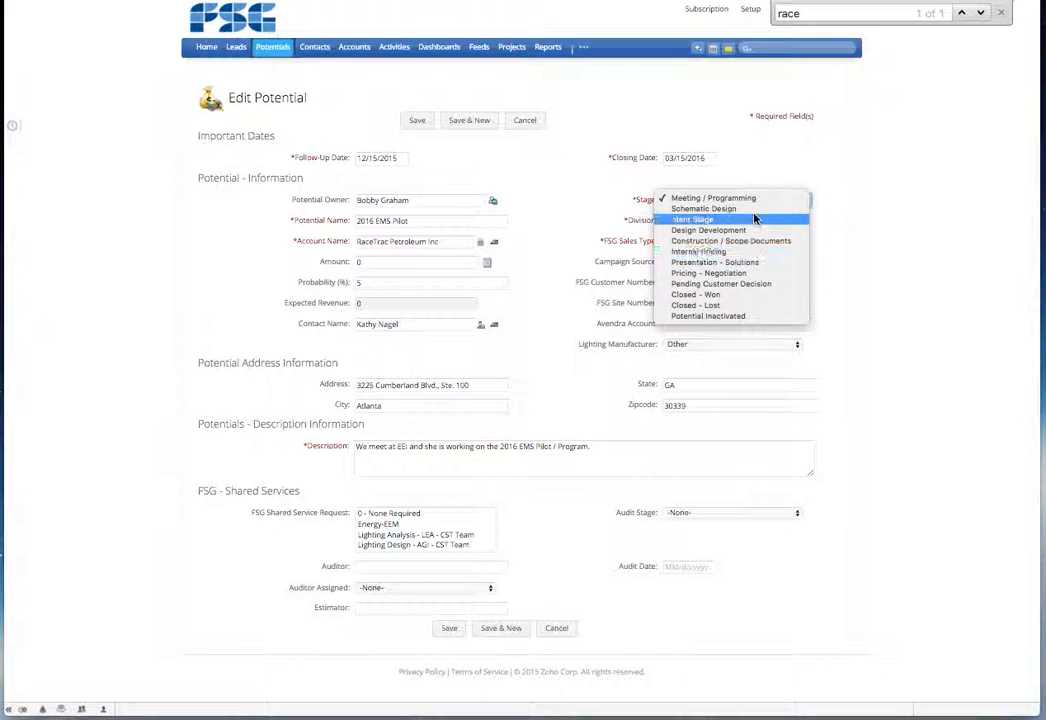
click(761, 202)
click(761, 204)
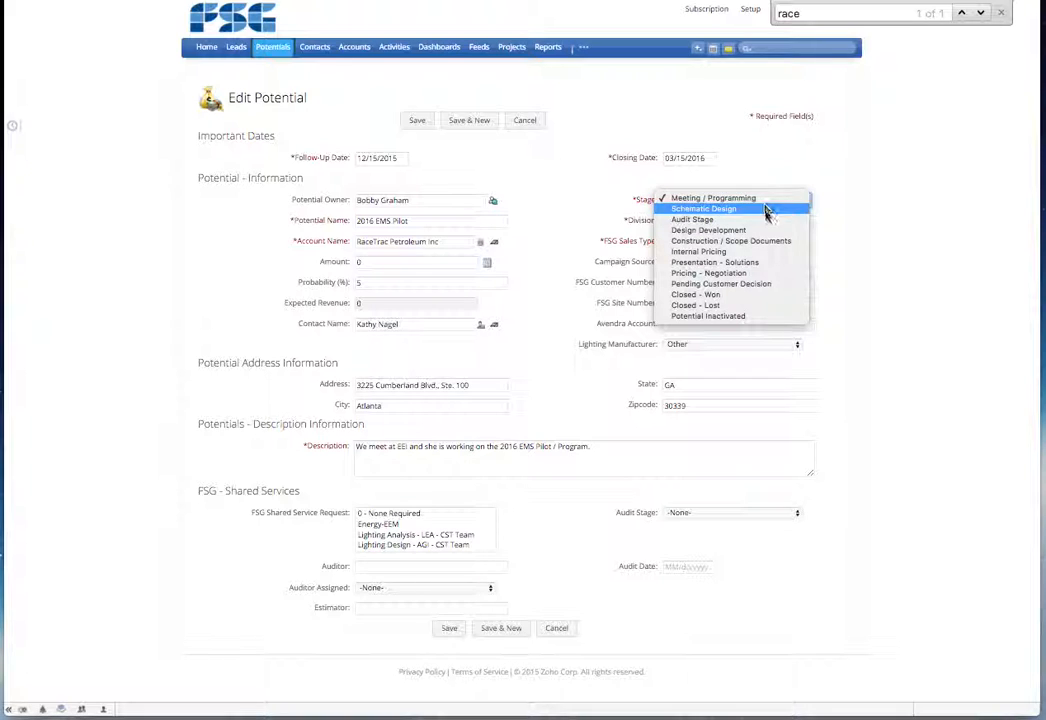
click(598, 180)
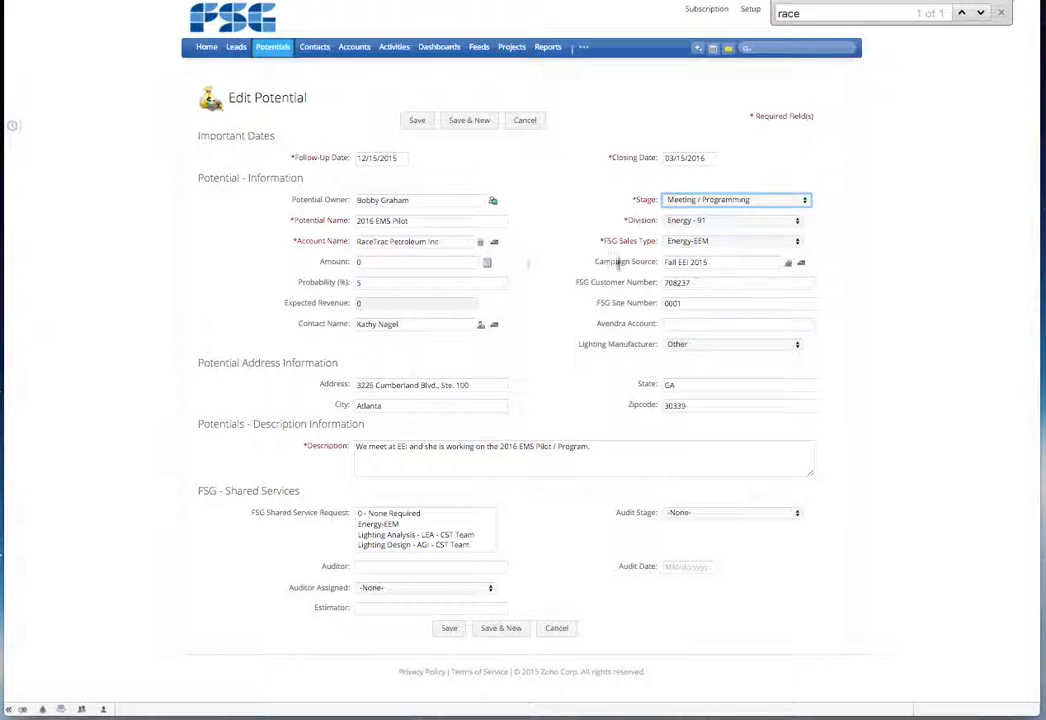
Try a probability of 50 percent for the potential and set it back to 5.
click(405, 281)
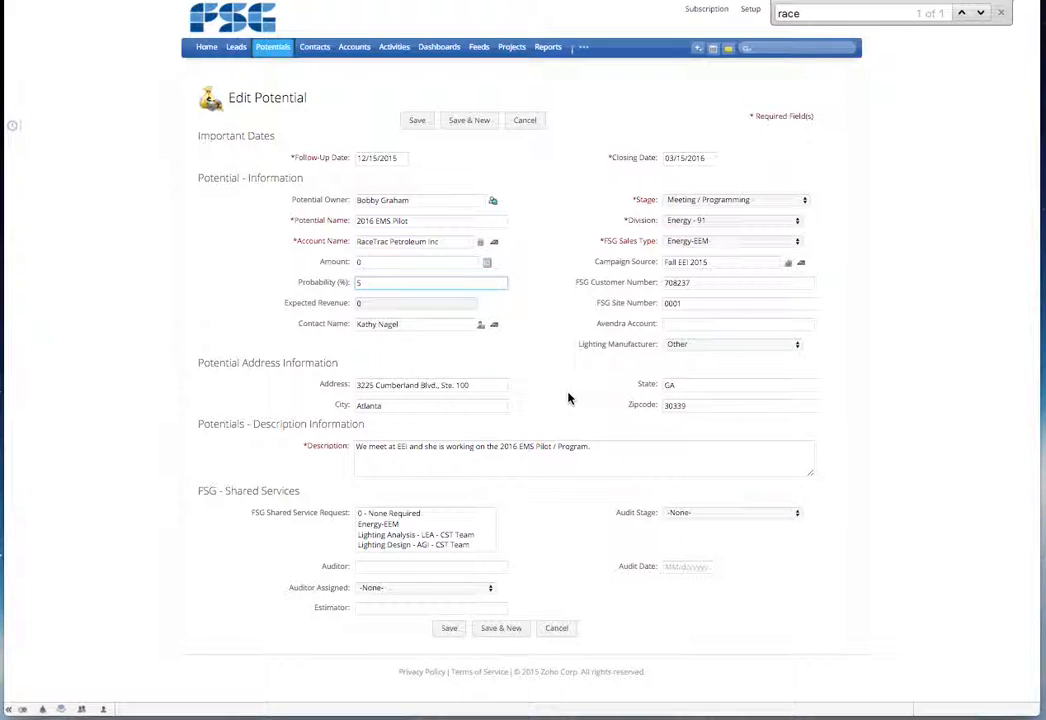
key(BackSpace)
text(5)
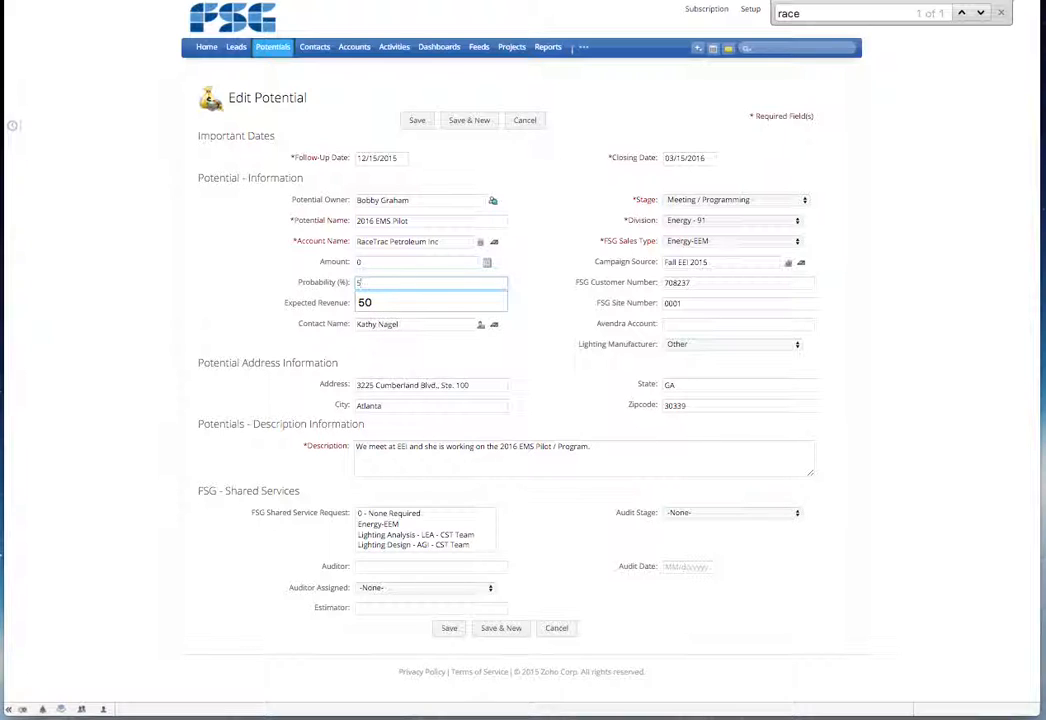
key(Down)
key(Return)
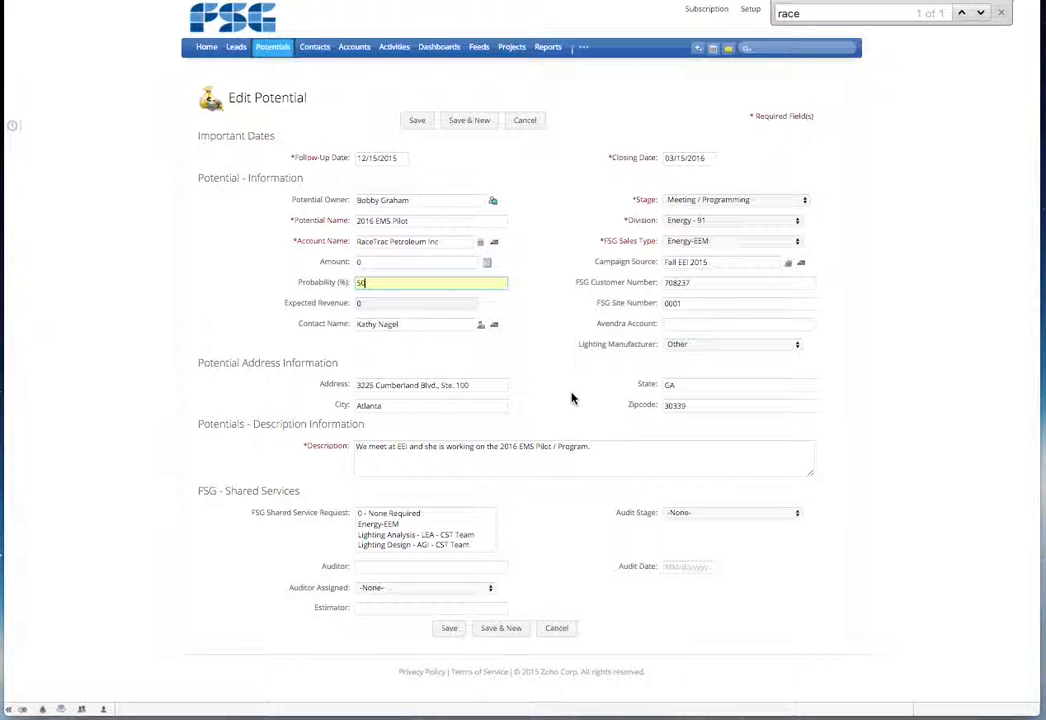
key(BackSpace)
click(535, 325)
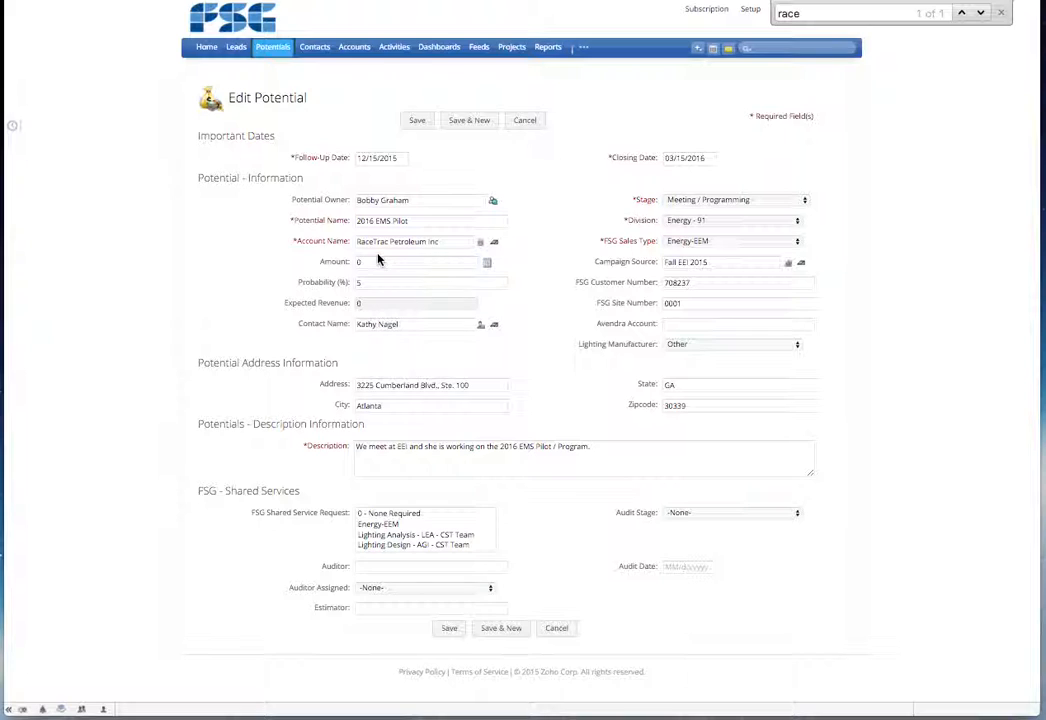
drag(373, 262, 349, 262)
click(294, 346)
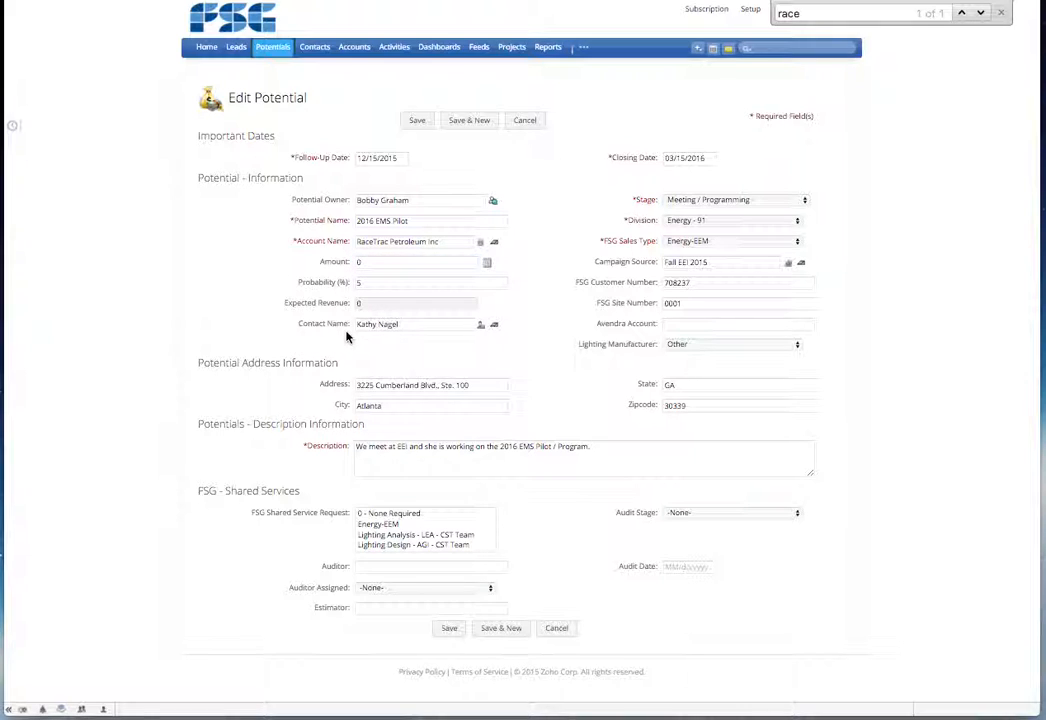